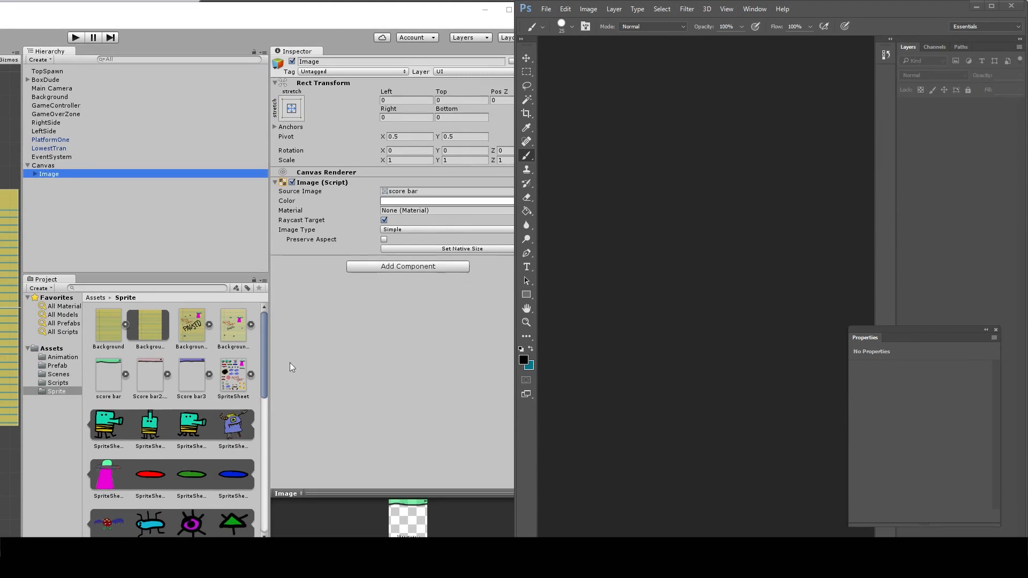
Open the Background and SpriteSheet images from Unity's Sprite folder in Photoshop.
click(52, 392)
drag(117, 322, 663, 205)
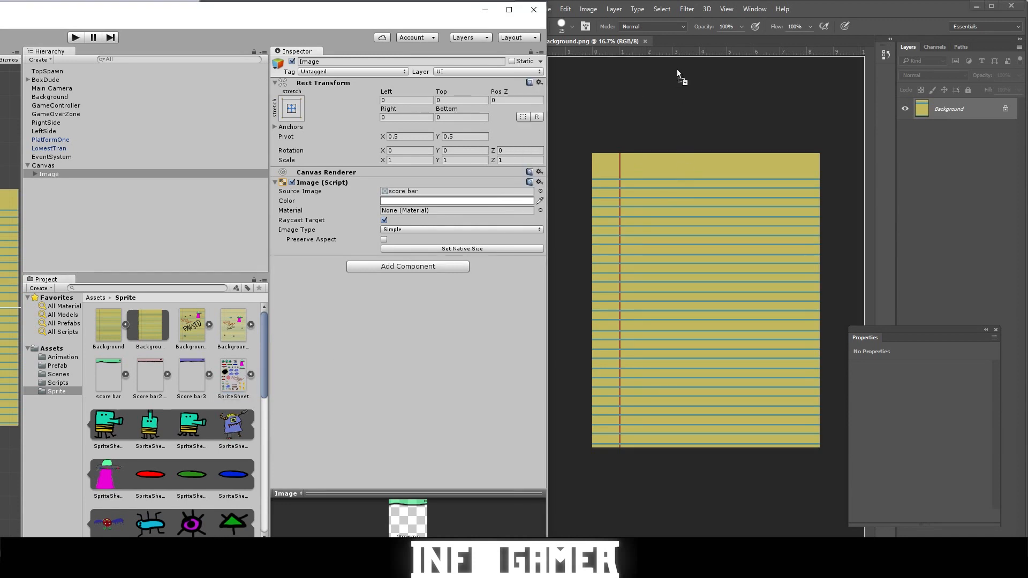
drag(670, 36, 667, 43)
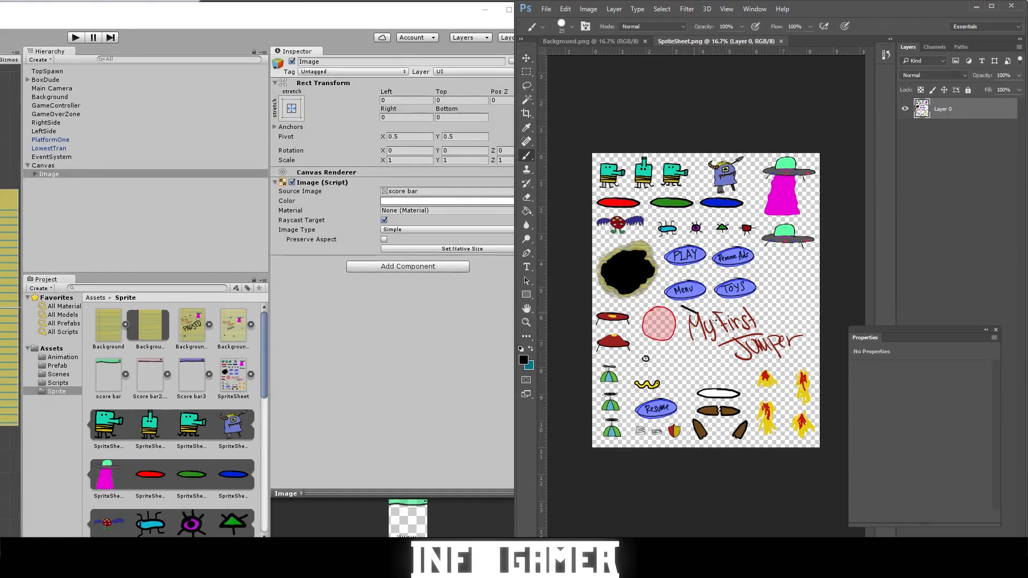
Copy the "My First Jumper" title from the sprite sheet onto the lined-paper background.
key(m)
drag(678, 305, 810, 361)
key(v)
drag(750, 320, 671, 255)
Copy the blue bug from the sprite sheet onto the background, above the title.
click(711, 42)
key(m)
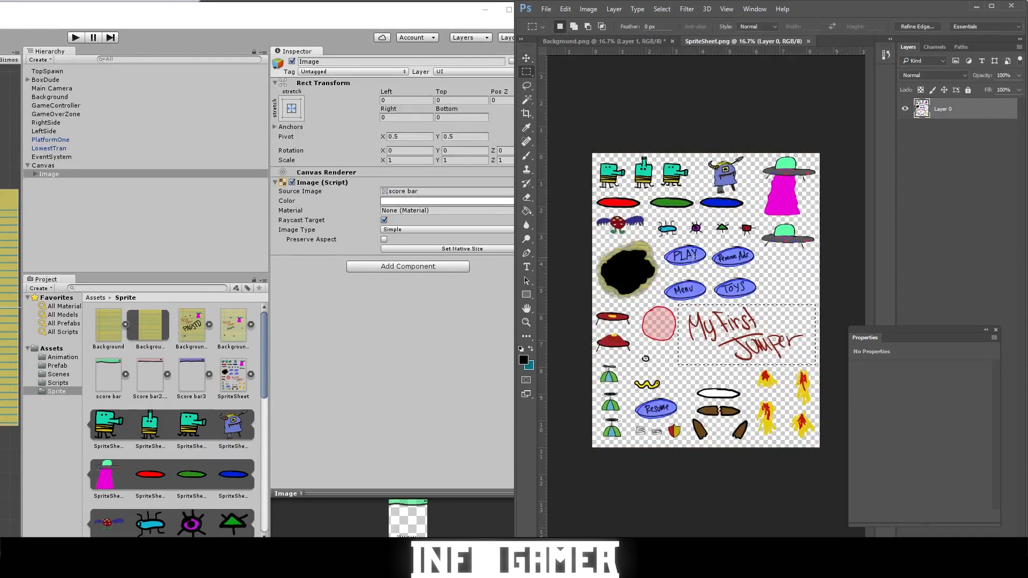
drag(653, 217, 676, 235)
key(v)
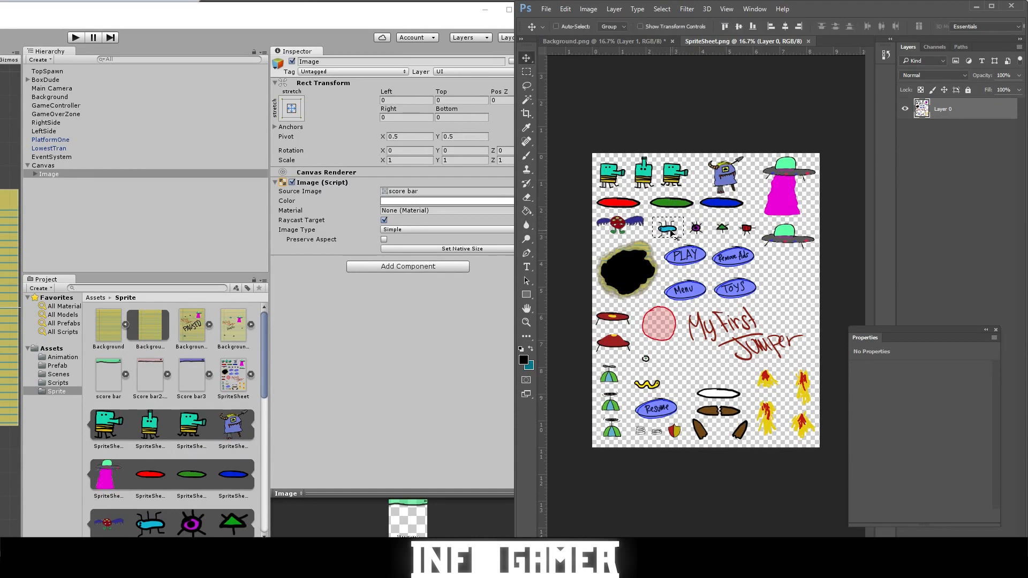
drag(671, 233, 617, 67)
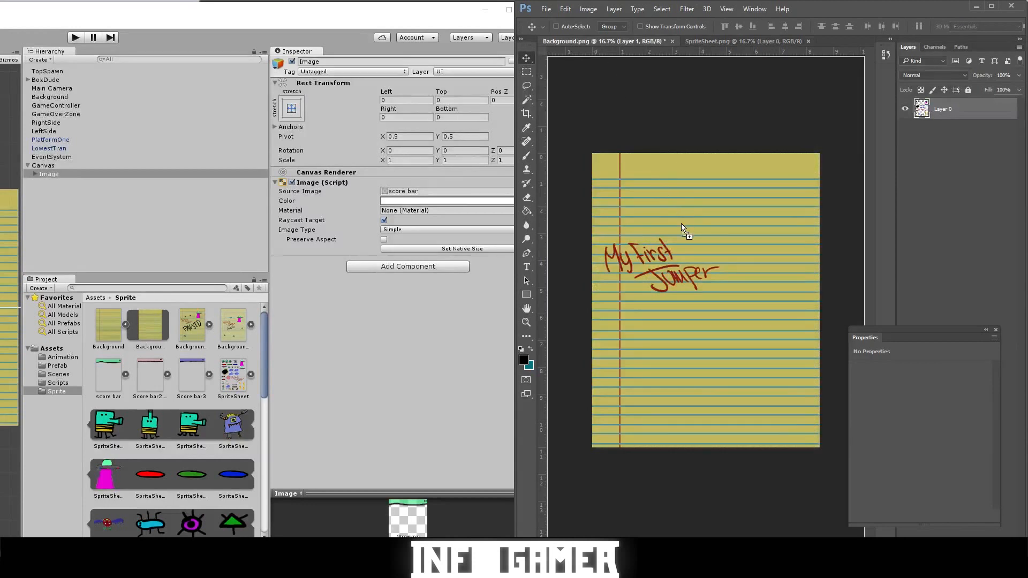
Copy the purple one-eyed bug from the sprite sheet to the right of the title on the background.
click(743, 41)
drag(681, 228, 752, 273)
key(c)
double_click(710, 304)
key(ctrl+z)
key(v)
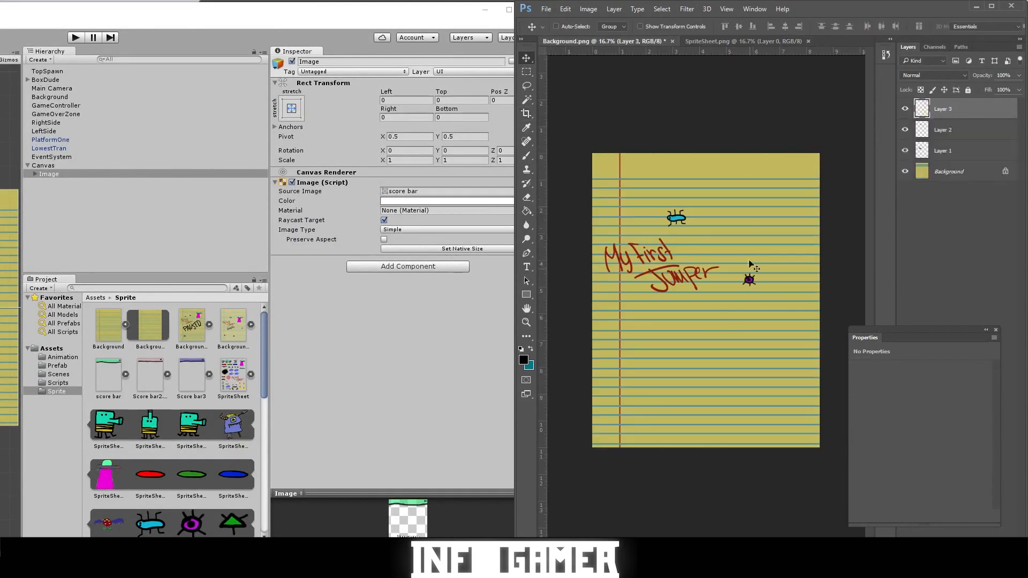
Copy the green triangle bug and the red bug from the sprite sheet onto the lower part of the background.
click(744, 41)
key(c)
key(m)
key(v)
drag(714, 219, 693, 361)
click(744, 41)
key(m)
key(v)
Copy the UFO with the magenta beam from the sprite sheet onto the upper right of the background.
click(744, 41)
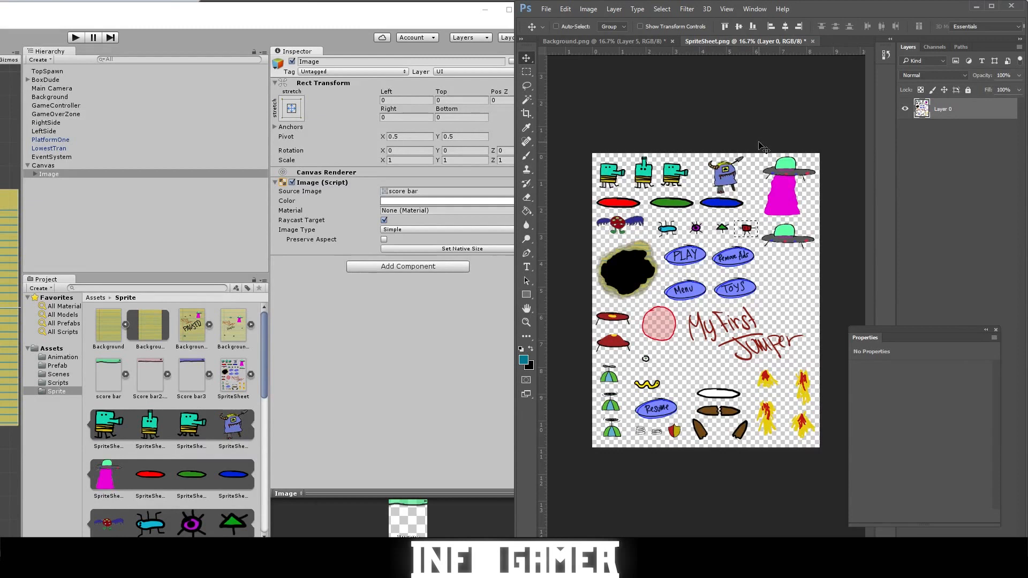
key(m)
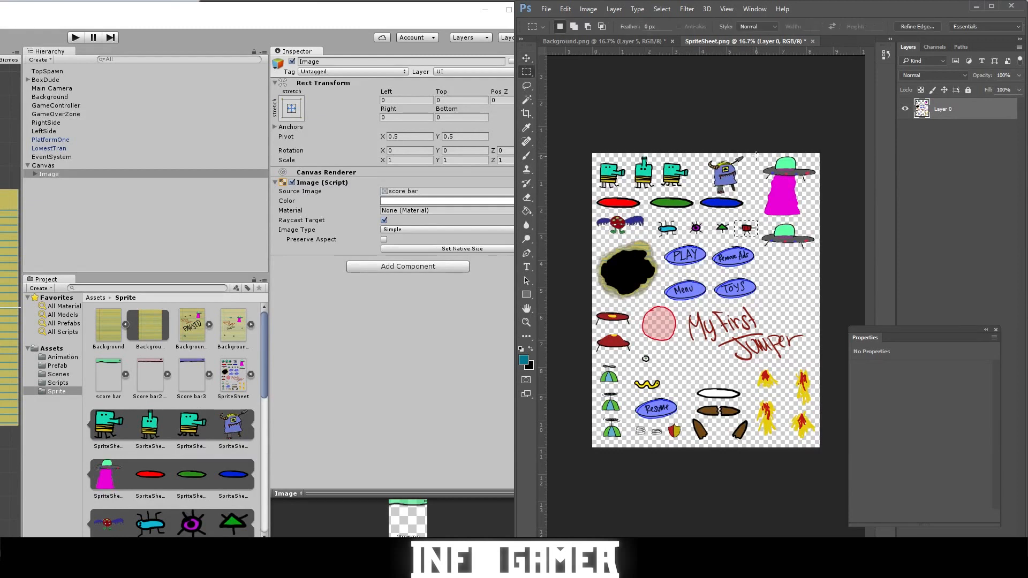
drag(755, 154, 820, 218)
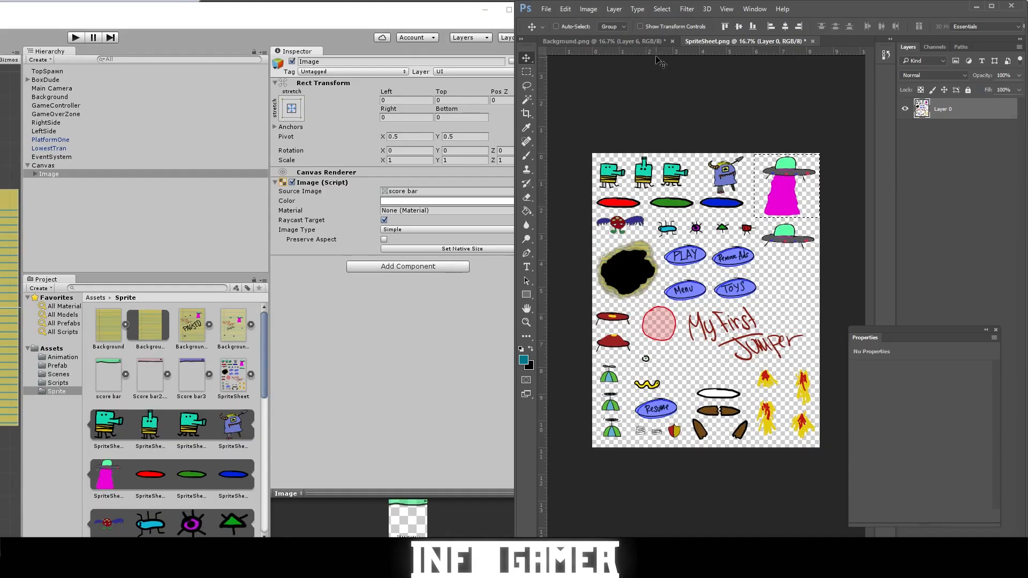
click(655, 44)
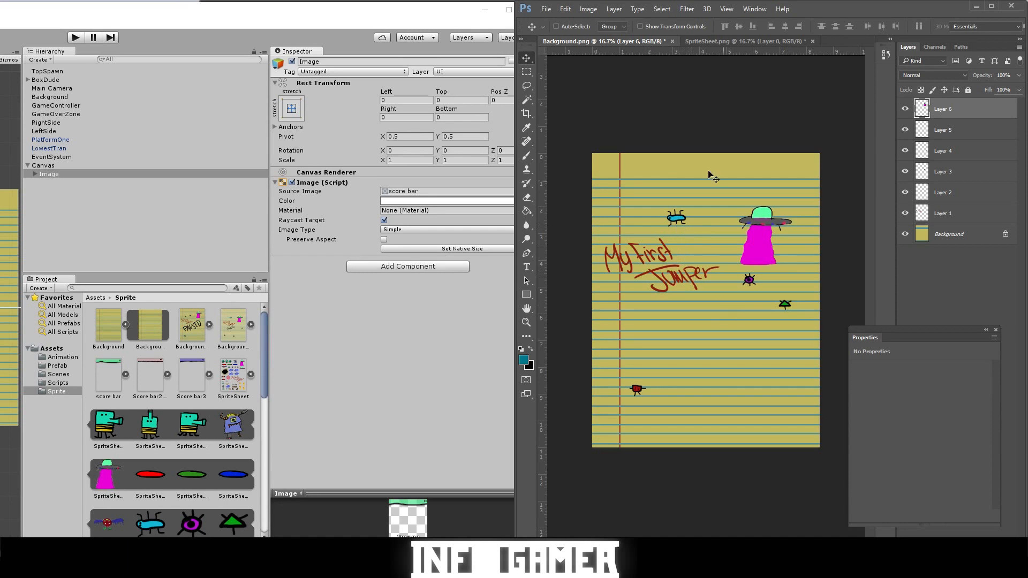
Hand-letter "PAUSED" below the title with the Brush tool in black.
click(527, 155)
click(531, 349)
click(524, 360)
key(Return)
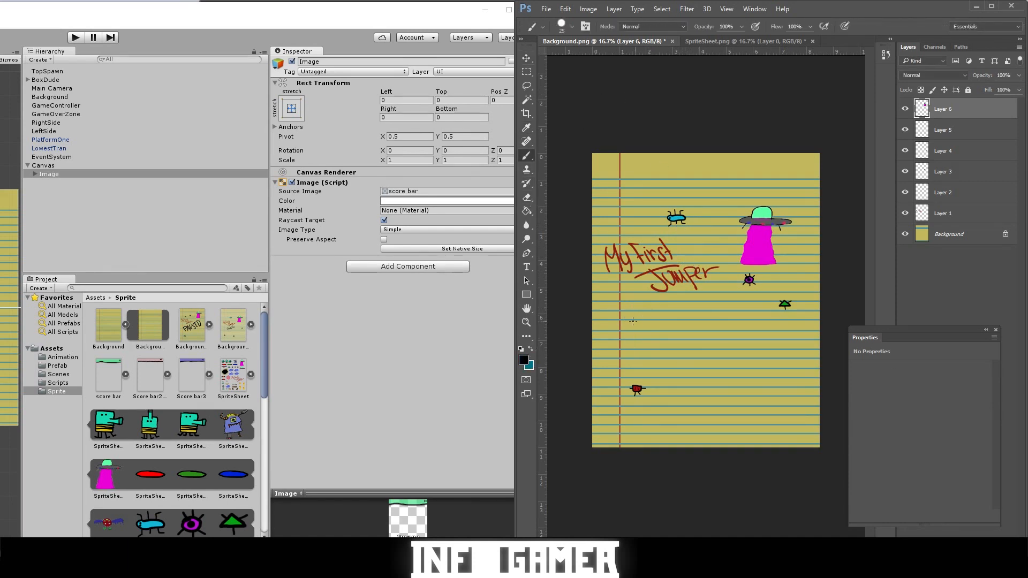
drag(626, 311, 642, 352)
mouse_move(649, 342)
mouse_down()
mouse_move(667, 333)
mouse_move(681, 304)
mouse_up()
drag(696, 300, 689, 336)
drag(715, 291, 726, 324)
key(ctrl+z)
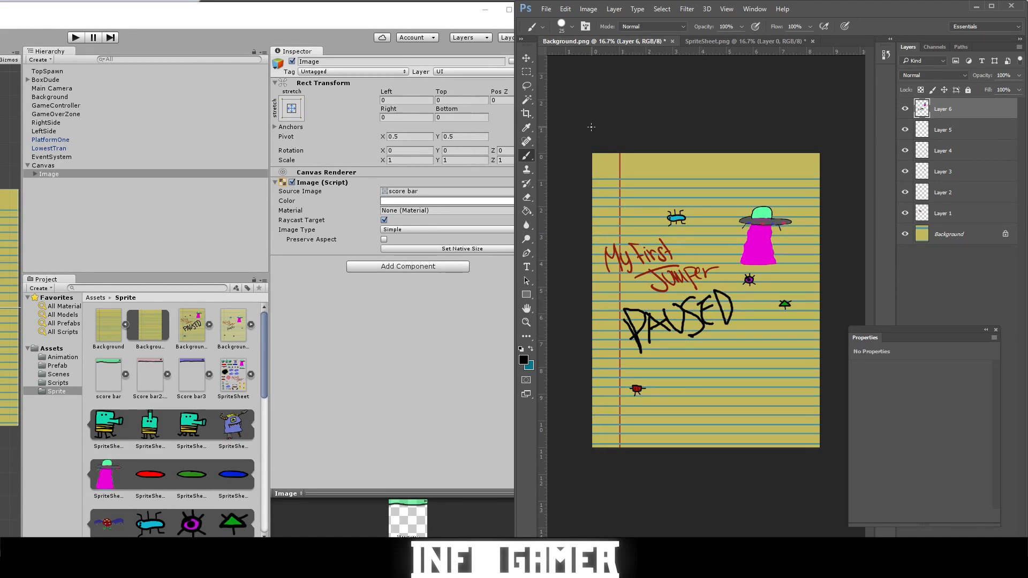
Save the image as a Photoshop file named Backgroundpaused3 in the Sprite folder.
click(547, 9)
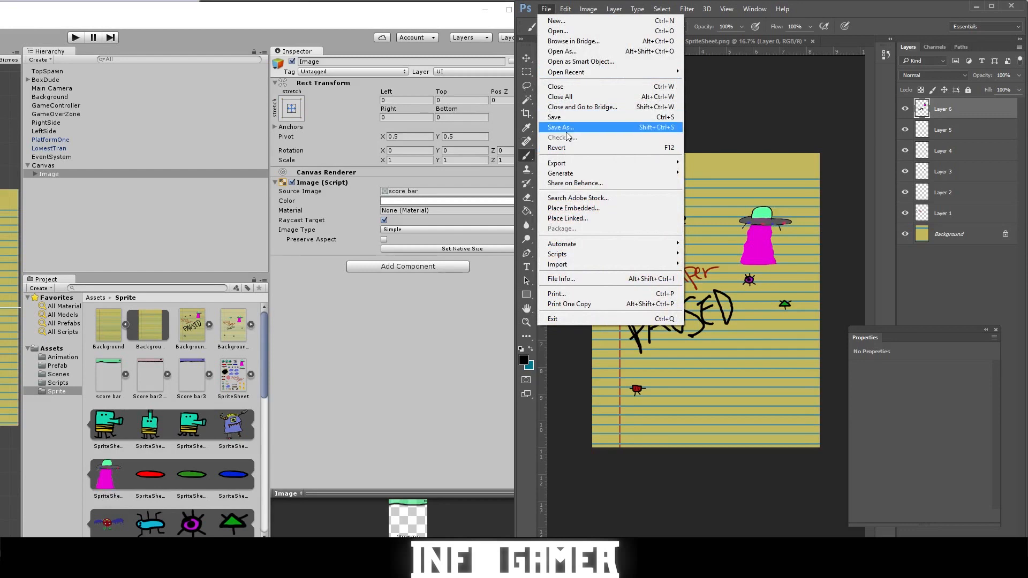
click(567, 132)
click(627, 234)
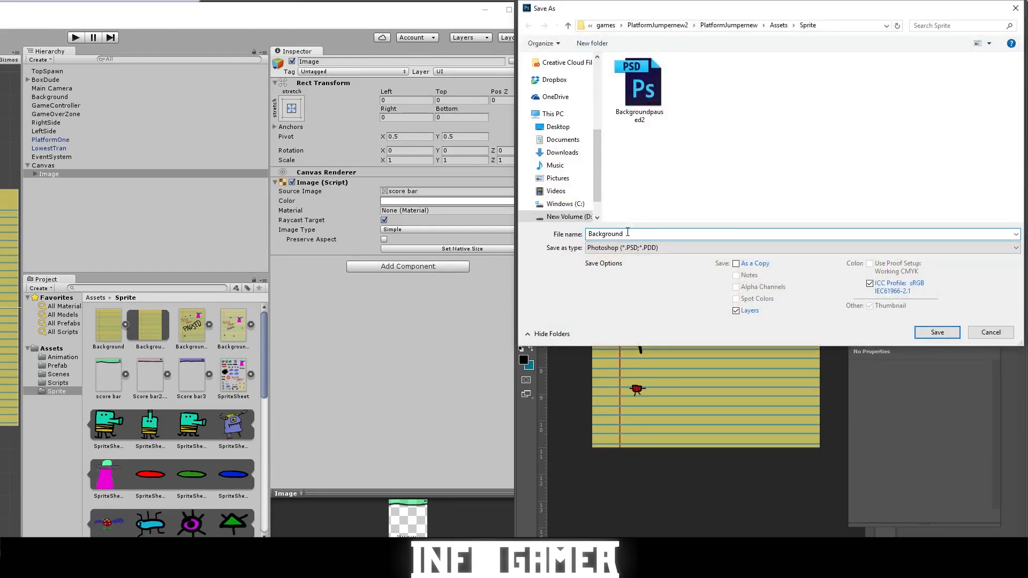
text(paused)
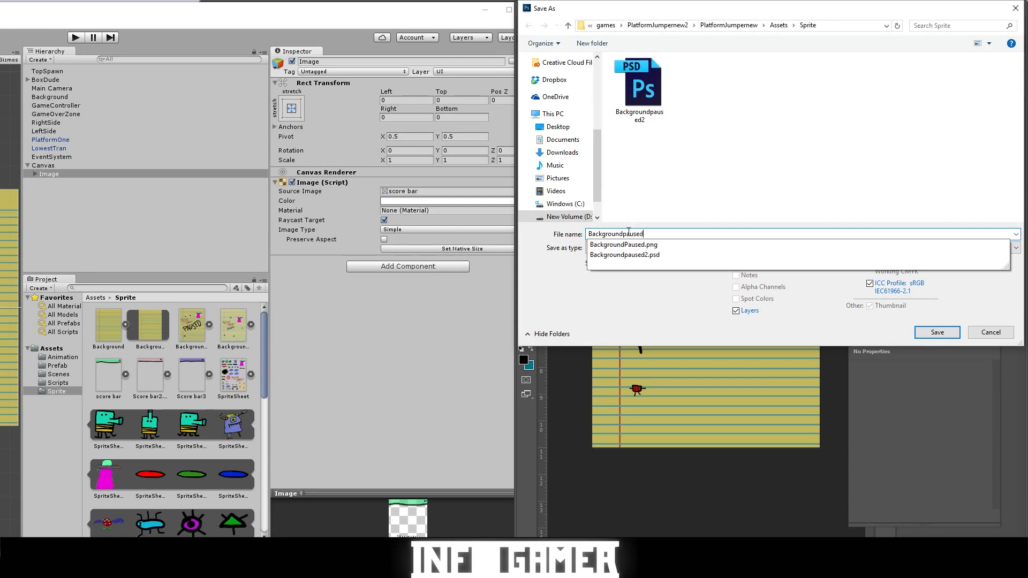
text(3)
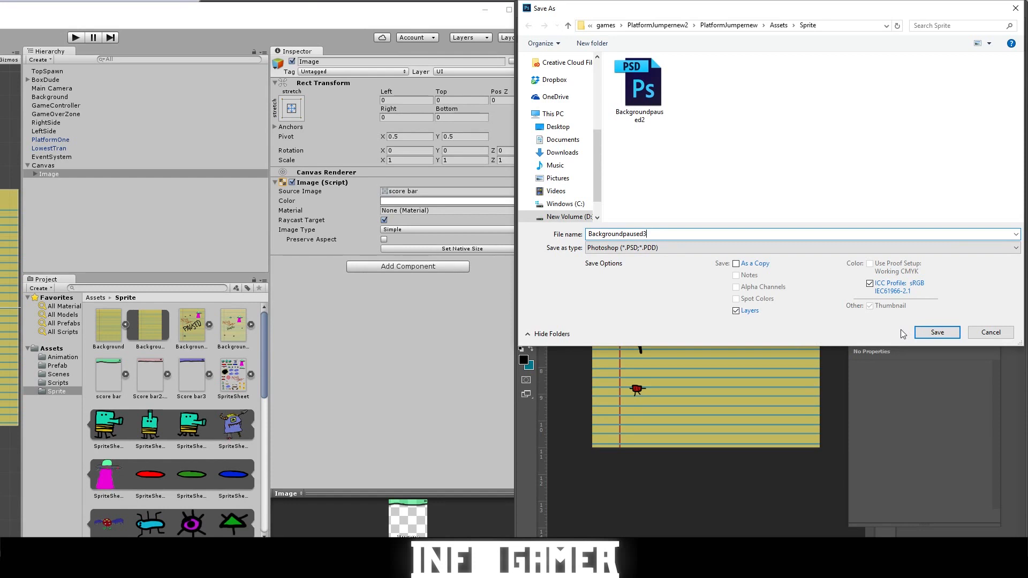
click(938, 333)
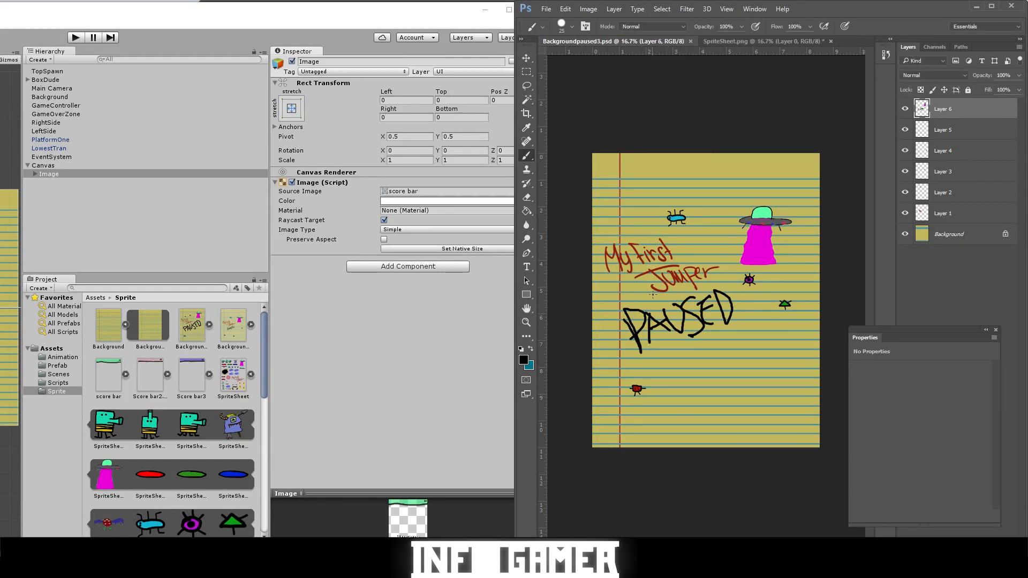
Unlock the lined-paper Background layer and set its opacity to 80%.
click(527, 55)
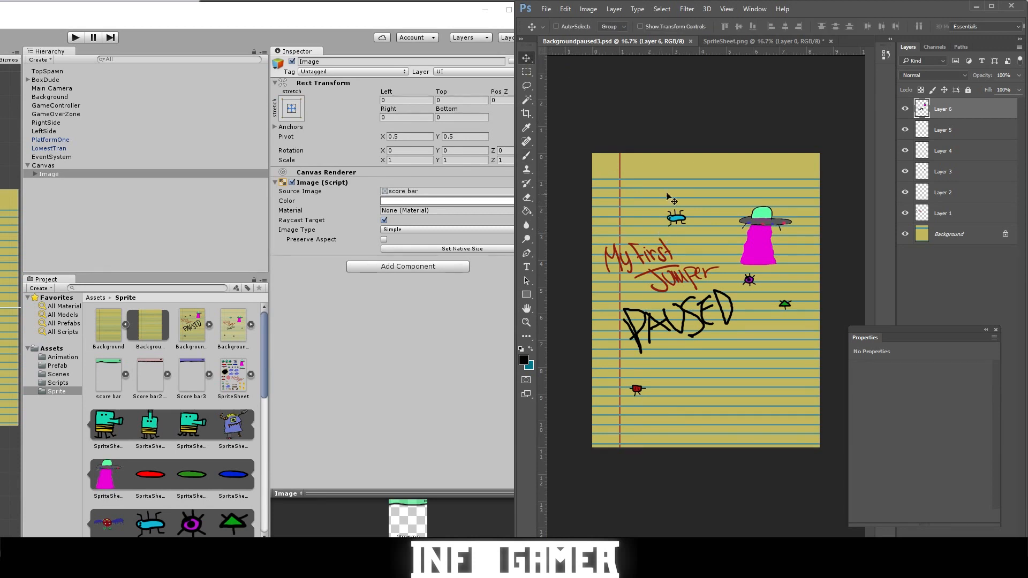
click(1005, 235)
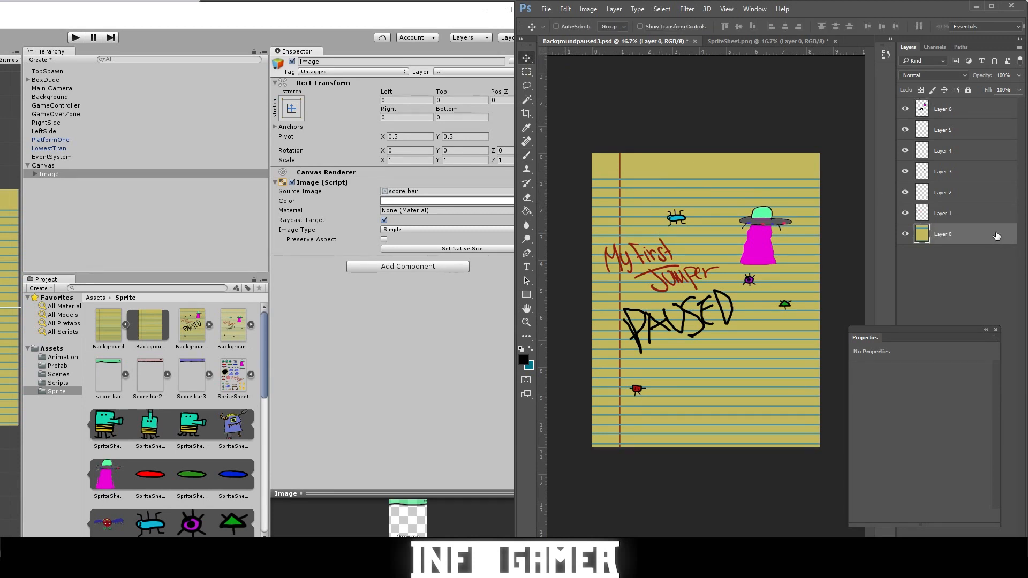
click(1001, 75)
text(80)
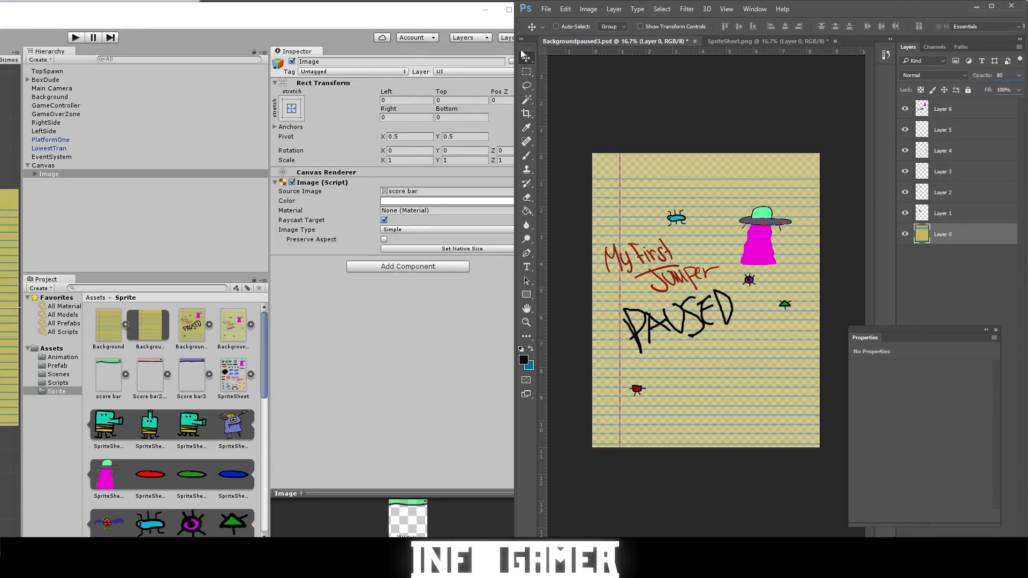
Save a PNG version named Backgroundpaused3 in the Sprite folder.
click(546, 9)
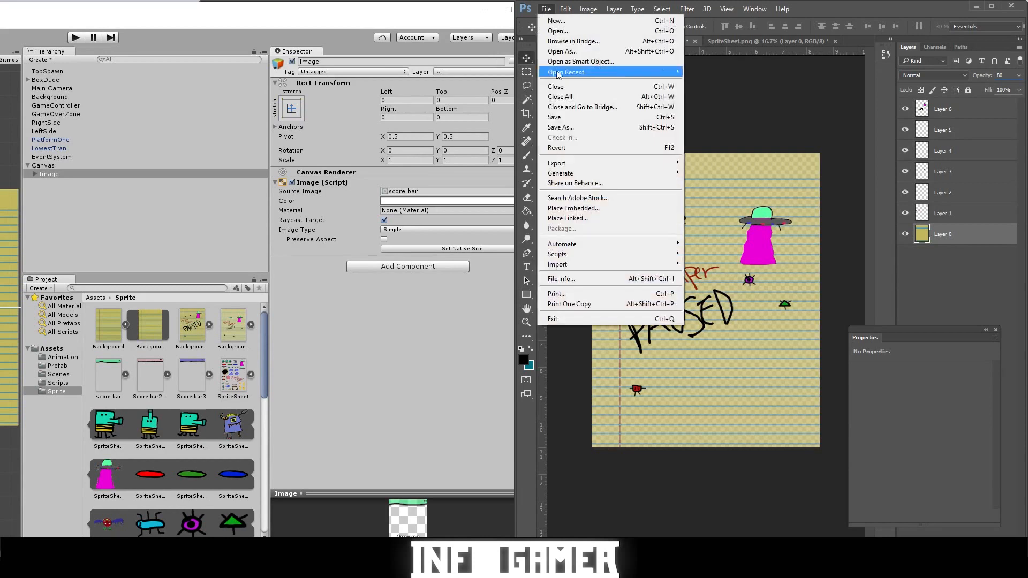
click(565, 127)
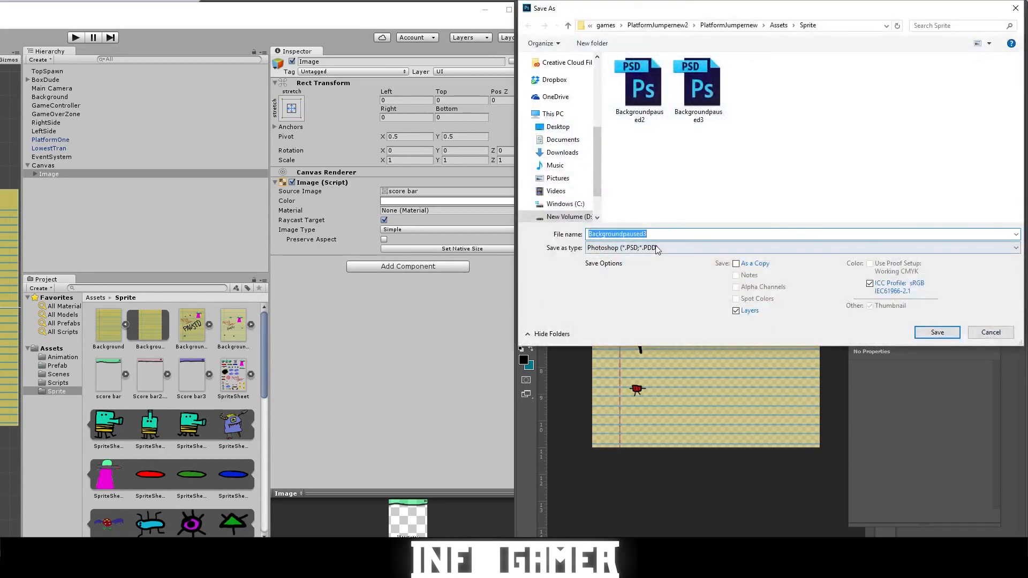
click(657, 248)
click(645, 398)
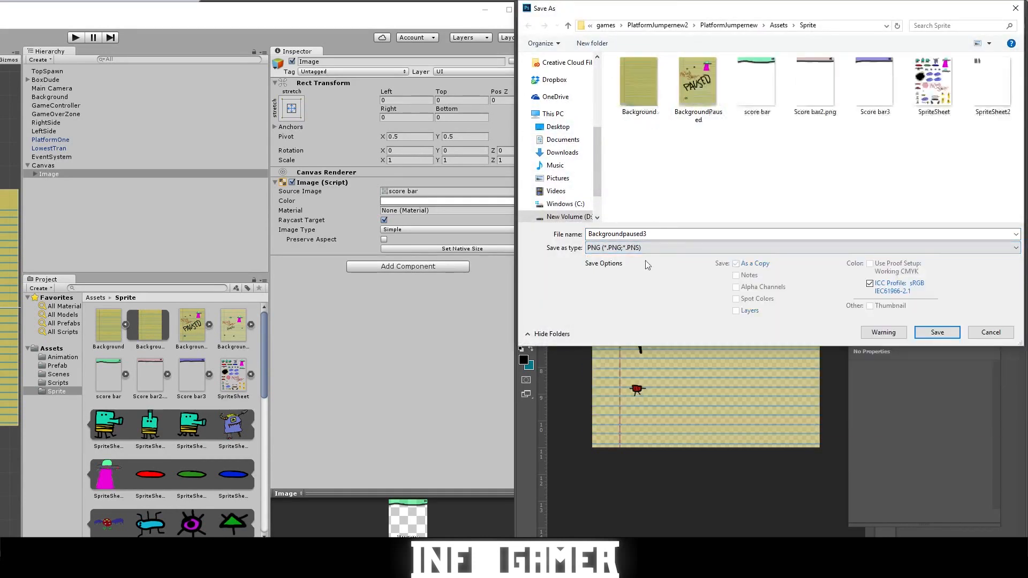
click(657, 236)
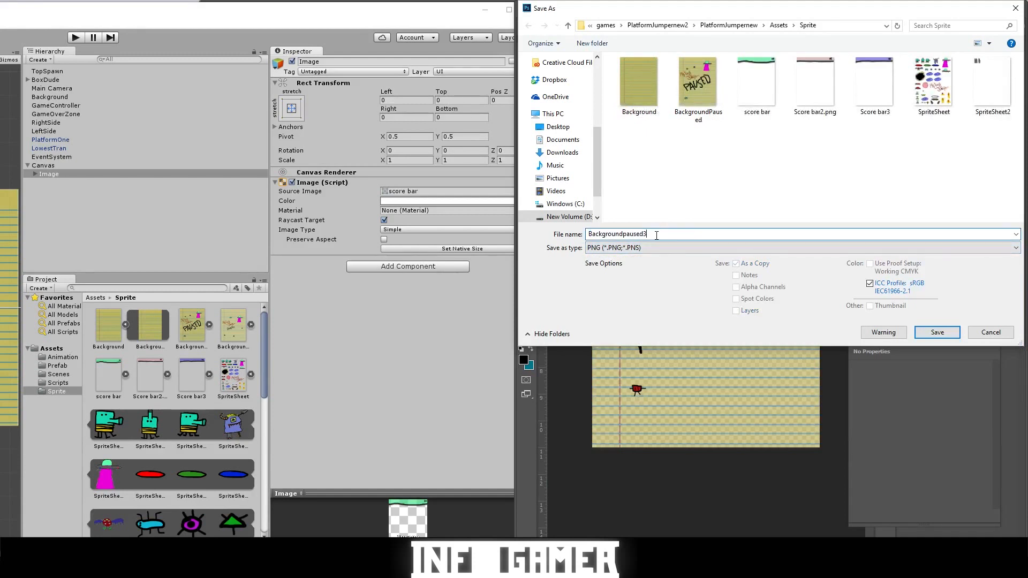
click(934, 331)
click(421, 166)
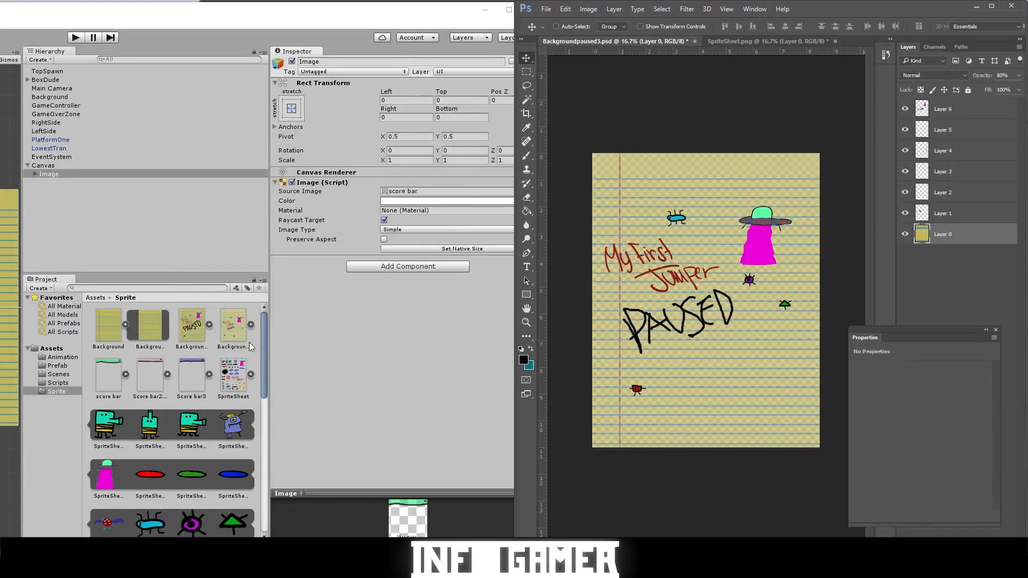
Switch back to Unity, maximize its window, and delete Backgroundpaused3.psd from the Sprite folder.
click(308, 352)
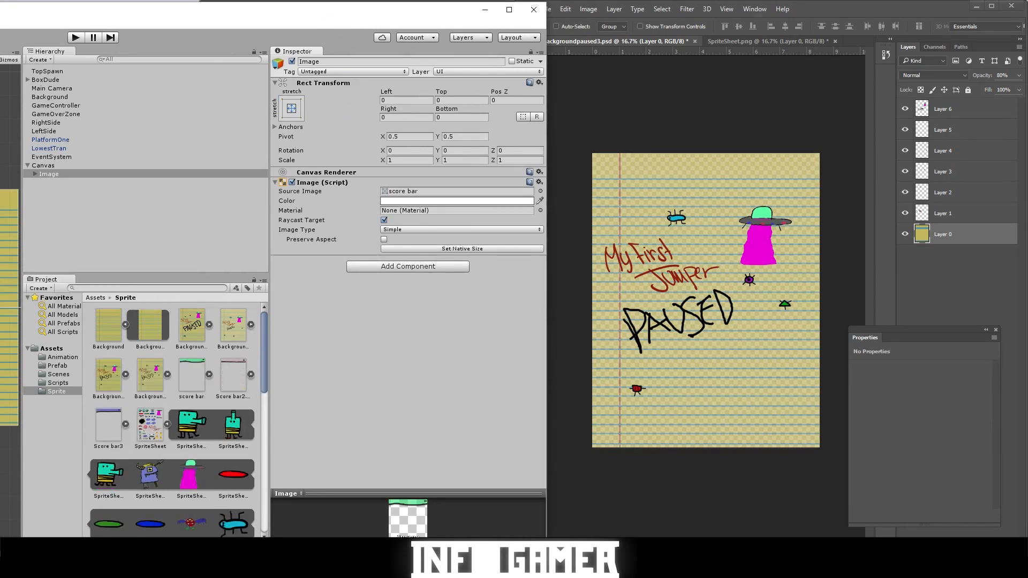
double_click(316, 15)
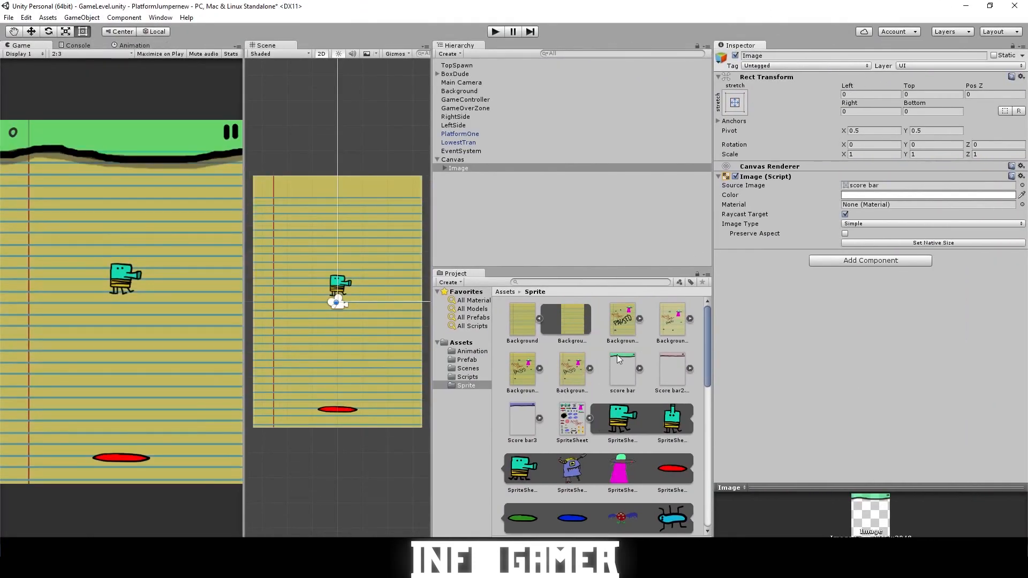
click(528, 372)
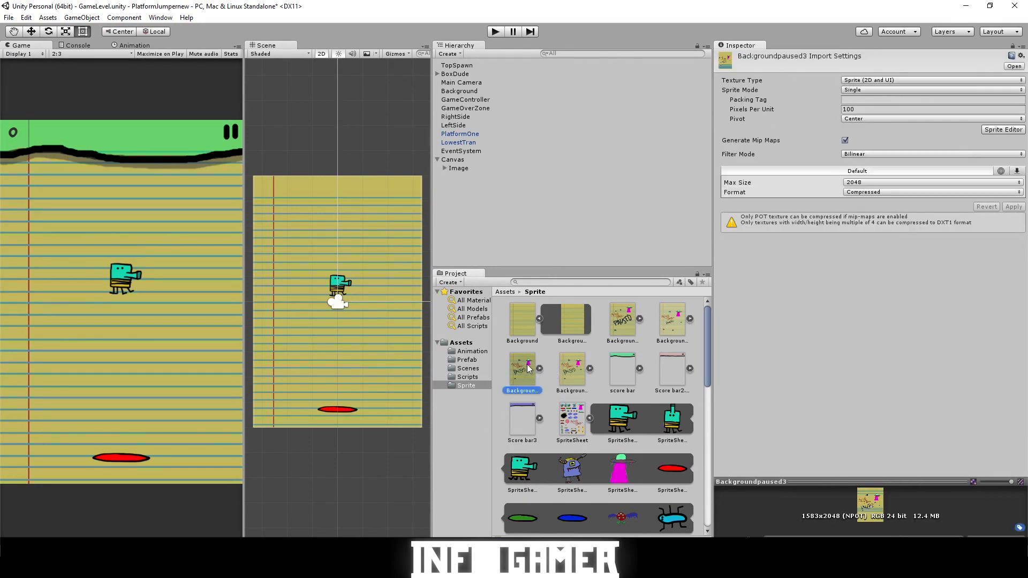
key(Delete)
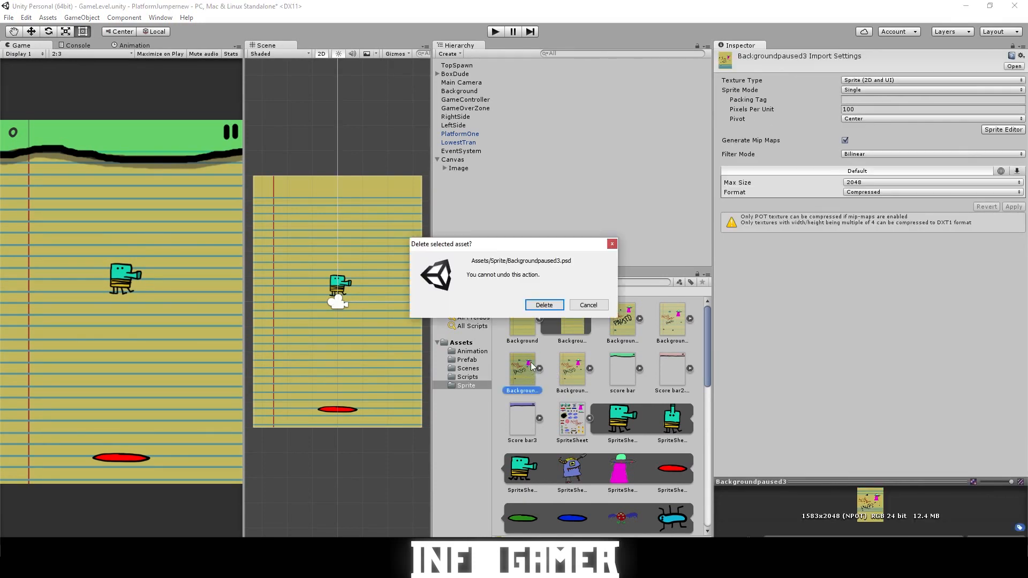
click(544, 305)
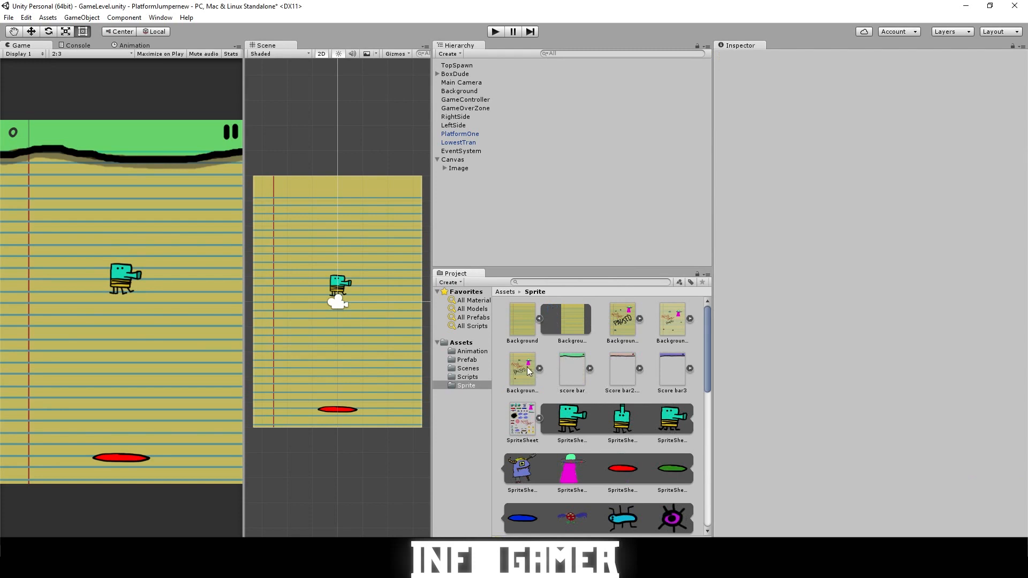
Add a UI Image to the Canvas with the Backgroundpaused3 sprite as its source image.
mouse_move(528, 371)
mouse_down()
mouse_move(300, 295)
mouse_move(375, 297)
mouse_move(437, 273)
mouse_move(529, 387)
mouse_move(525, 376)
mouse_up()
click(81, 18)
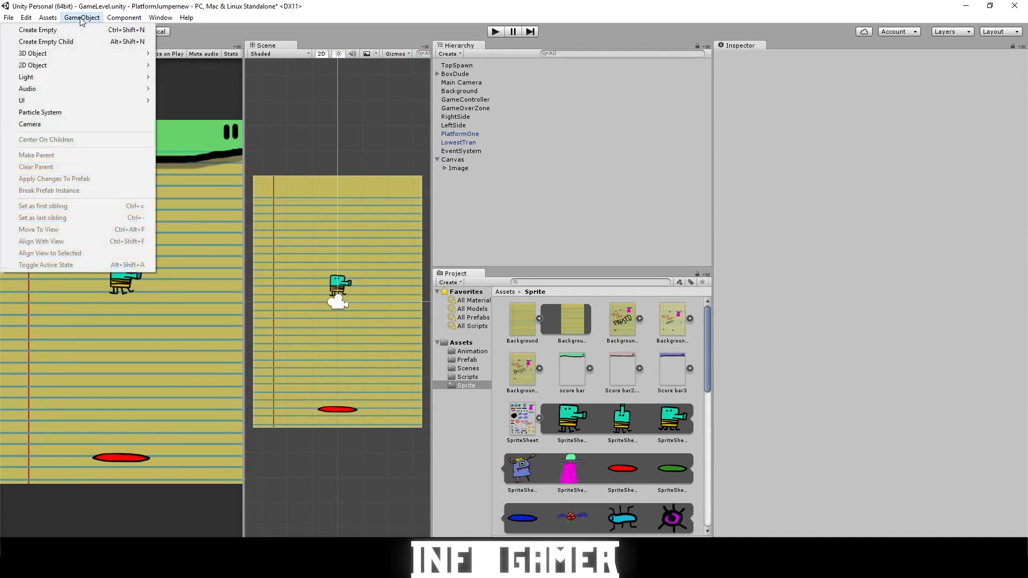
mouse_move(78, 100)
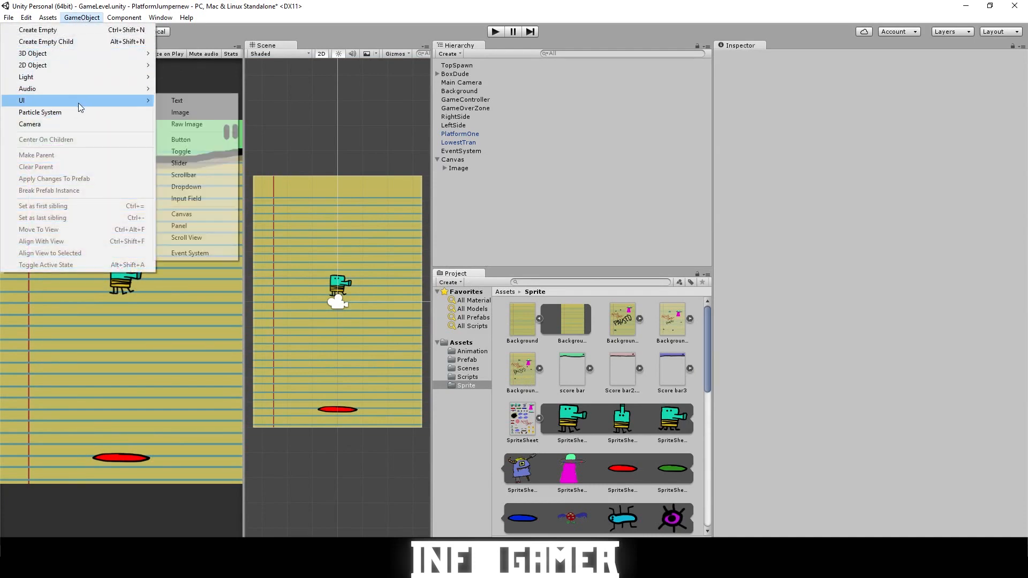
click(171, 111)
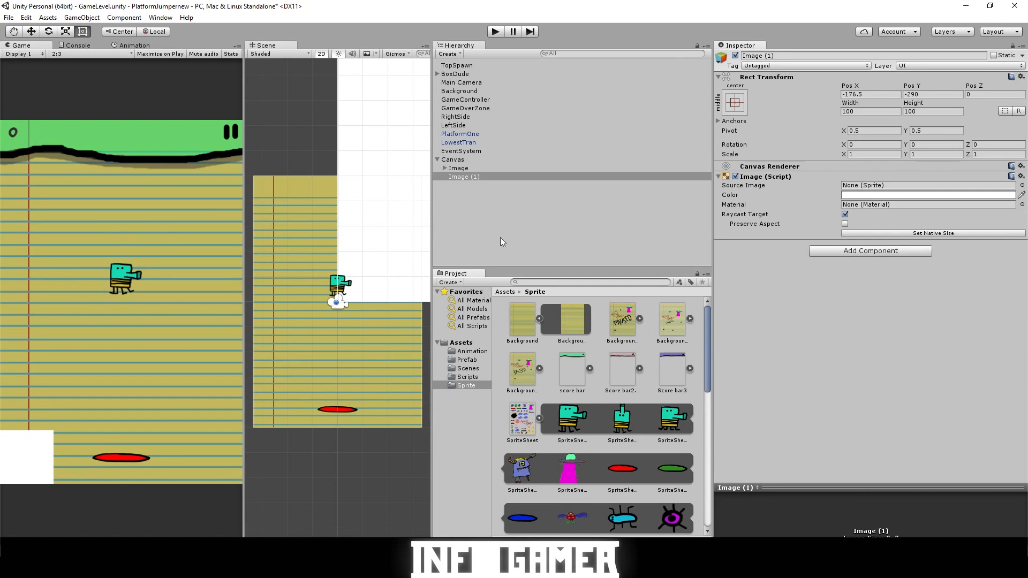
drag(525, 369, 865, 188)
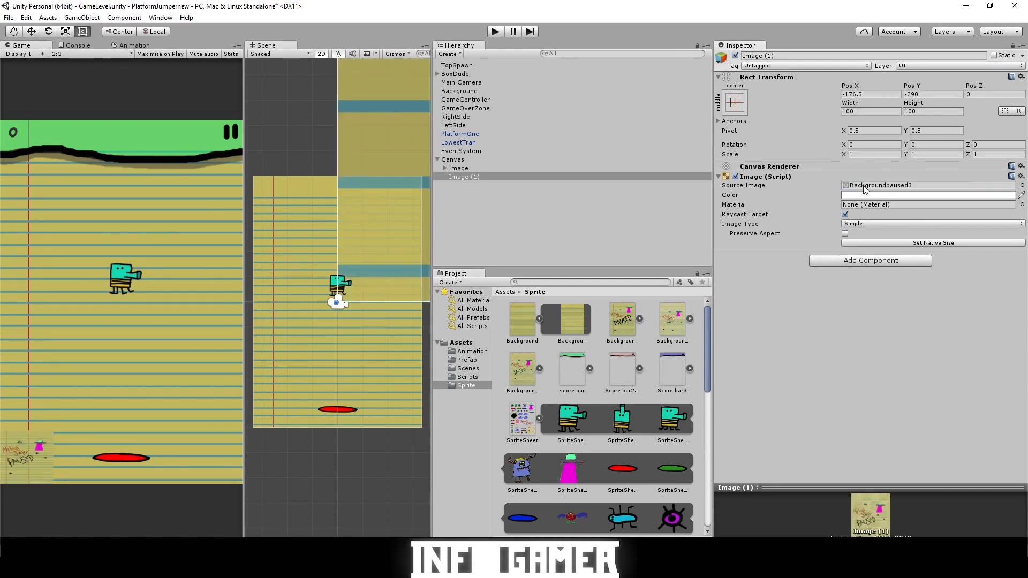
Stretch the paused image's anchors in both directions and set its Left, Right and Top offsets to 0.
click(736, 107)
click(851, 265)
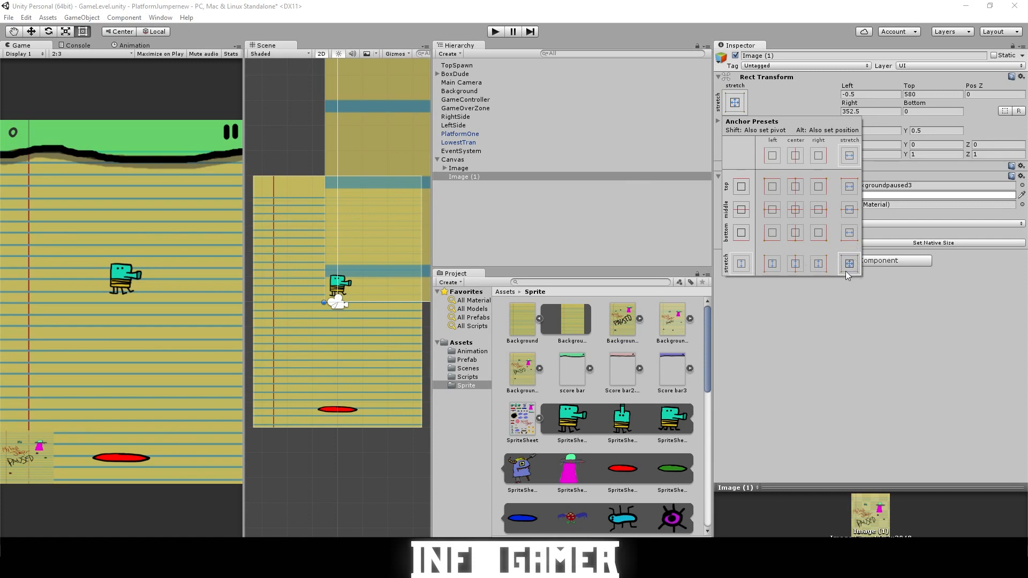
click(882, 112)
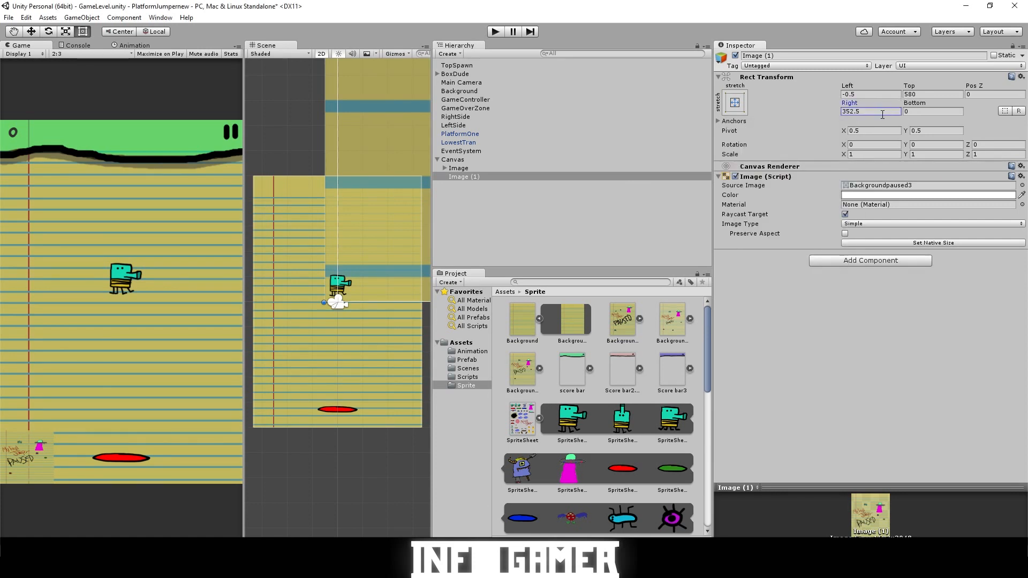
double_click(883, 114)
double_click(882, 114)
double_click(882, 115)
drag(876, 112, 837, 101)
click(884, 113)
text(0)
click(879, 95)
key(BackSpace)
drag(919, 94, 902, 95)
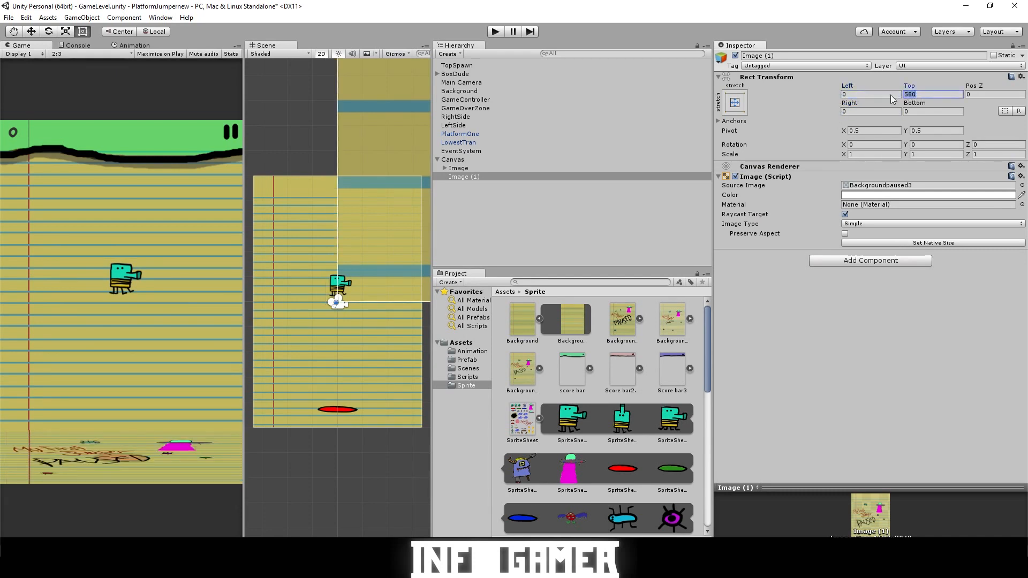
key(BackSpace)
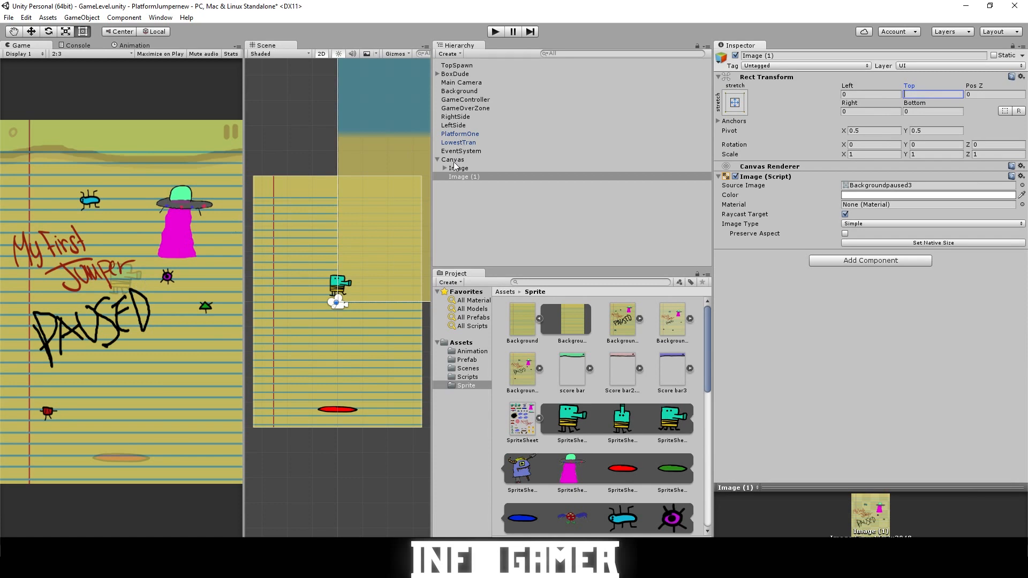
Place the score bar Image after the paused image as a sibling in the Canvas hierarchy, and run the game.
drag(456, 168, 442, 181)
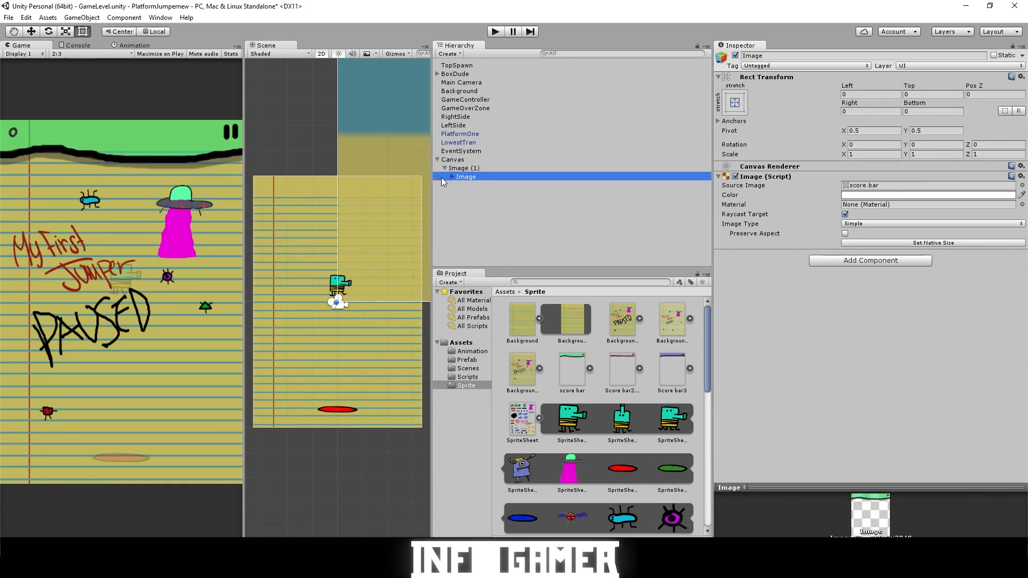
key(ctrl+z)
click(495, 31)
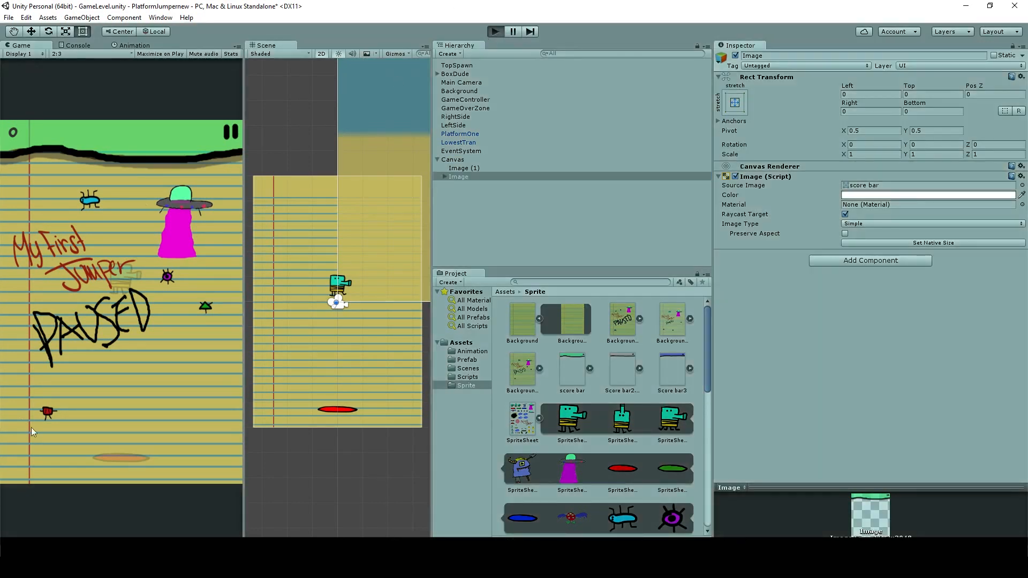